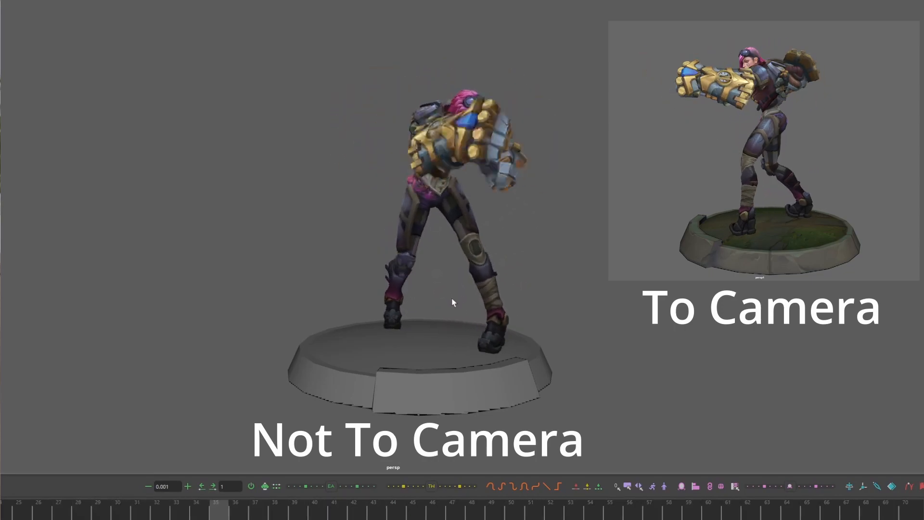
Scrub and play the character's animation, examining the front leg's silhouette, knee motion trail and foot placement
drag(402, 504, 716, 453)
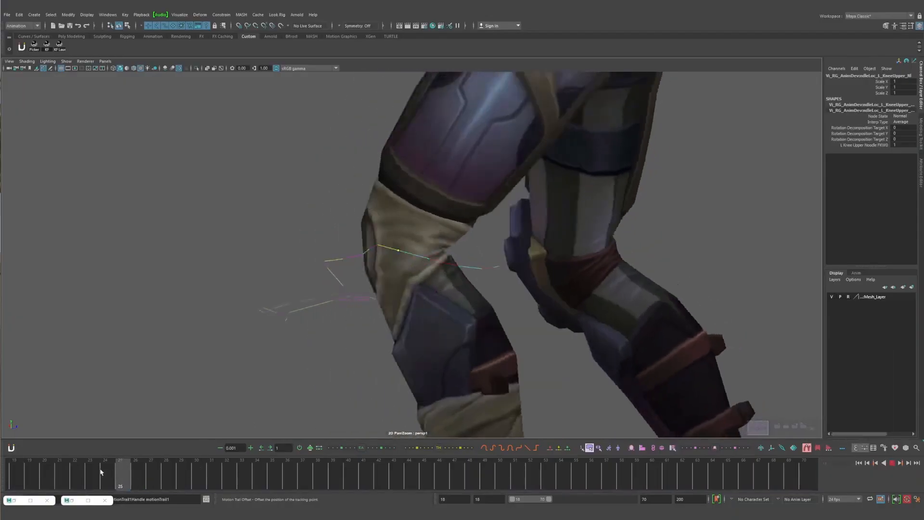
drag(101, 473, 547, 502)
key(alt+v)
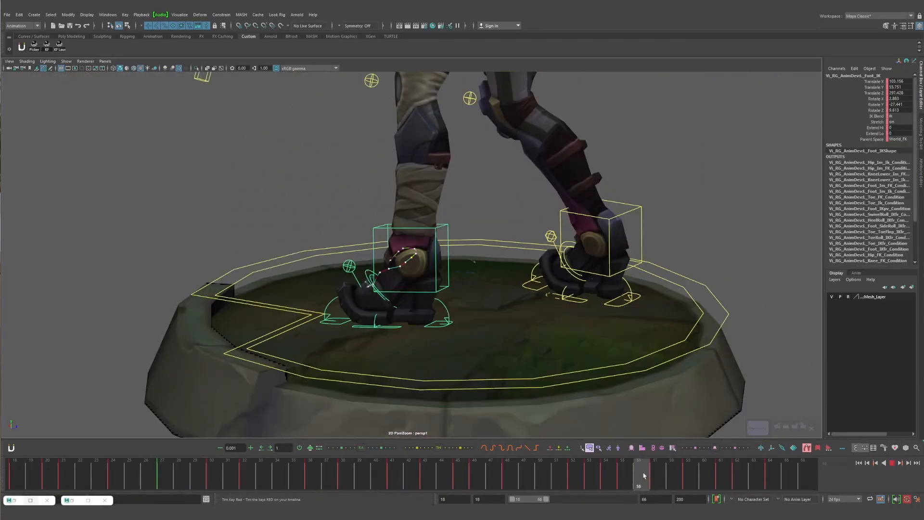
drag(655, 477, 624, 481)
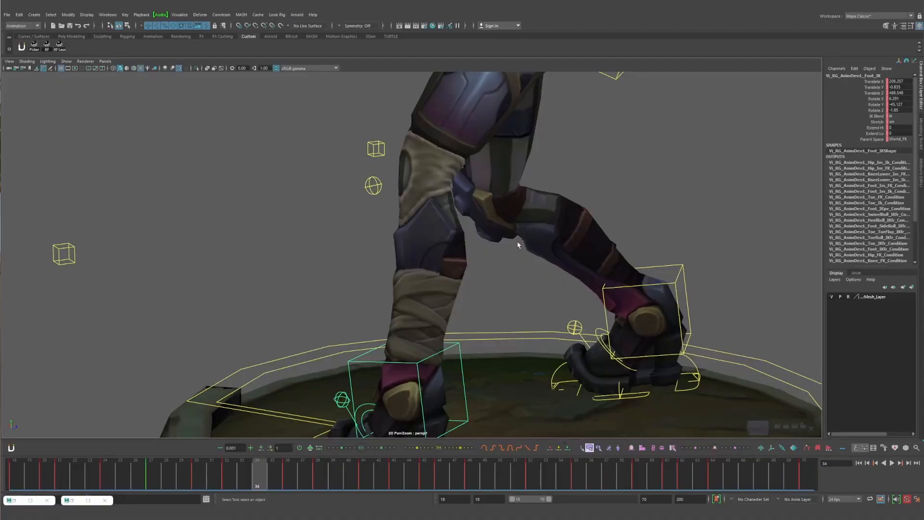
scroll(526, 253, up, 5)
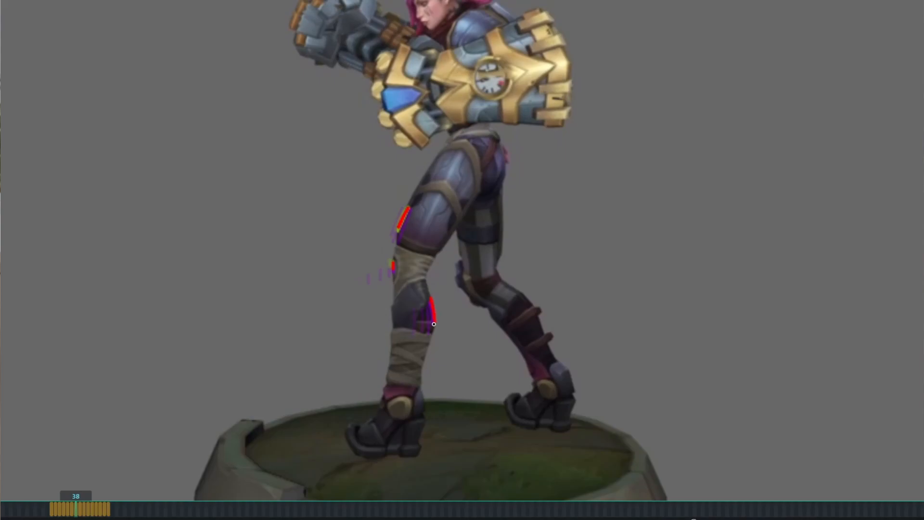
key(Right)
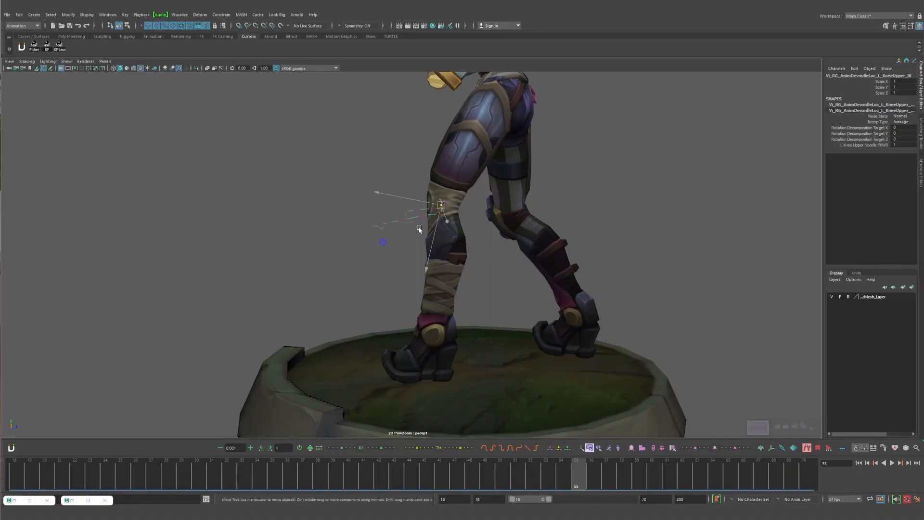
scroll(419, 229, up, 5)
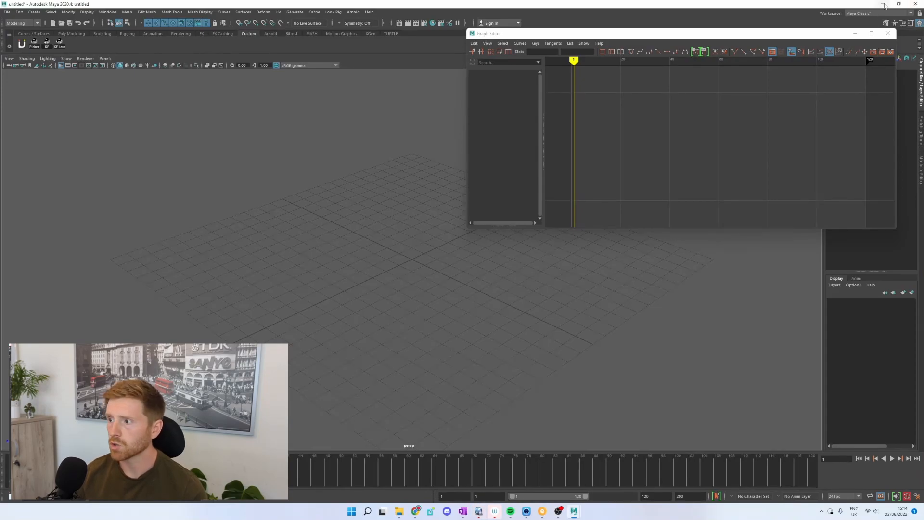
Switch to the web browser and subscribe to the animation channel on YouTube
click(884, 5)
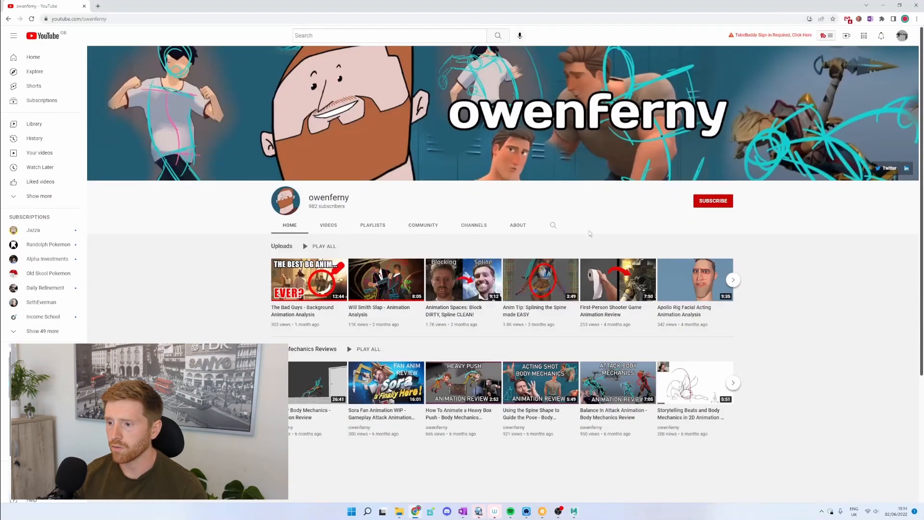
click(708, 205)
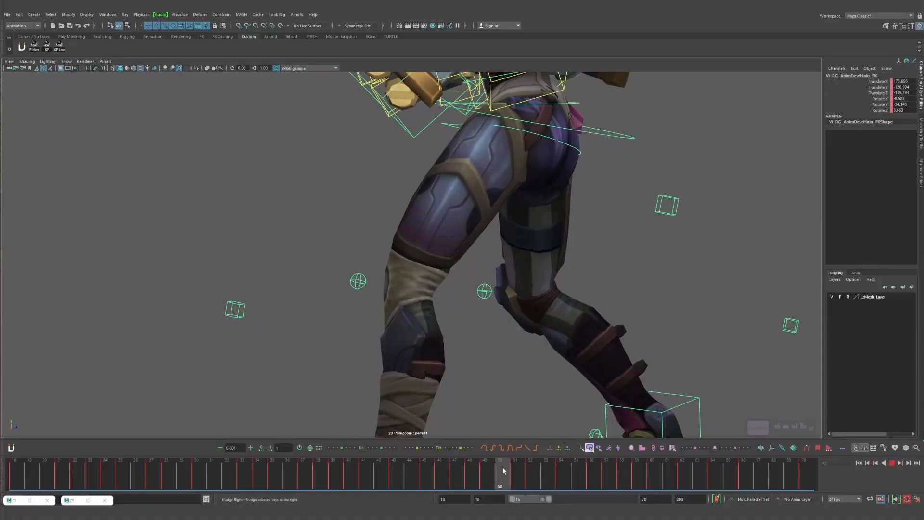
Scrub frames 48 to 55 and play the animation to examine how the hips and front foot affect the knee's spacing
drag(516, 473, 469, 470)
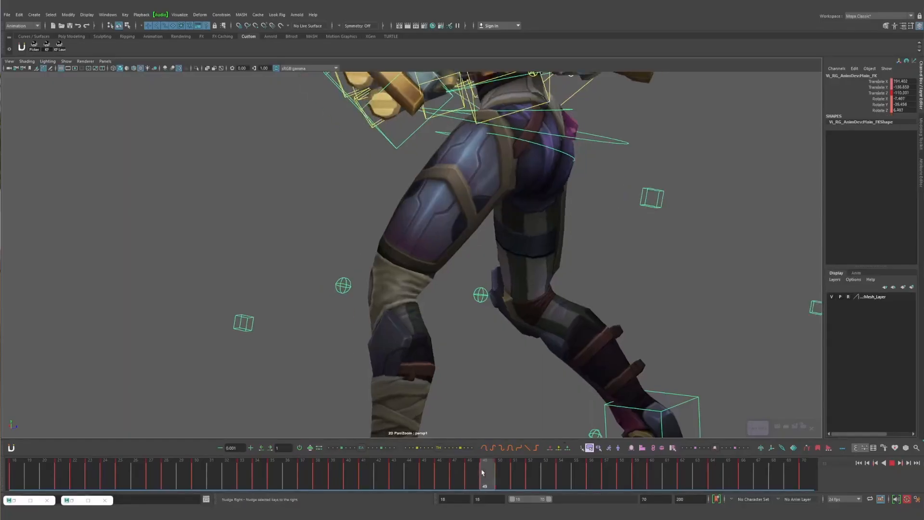
drag(471, 469, 549, 468)
key(alt+v)
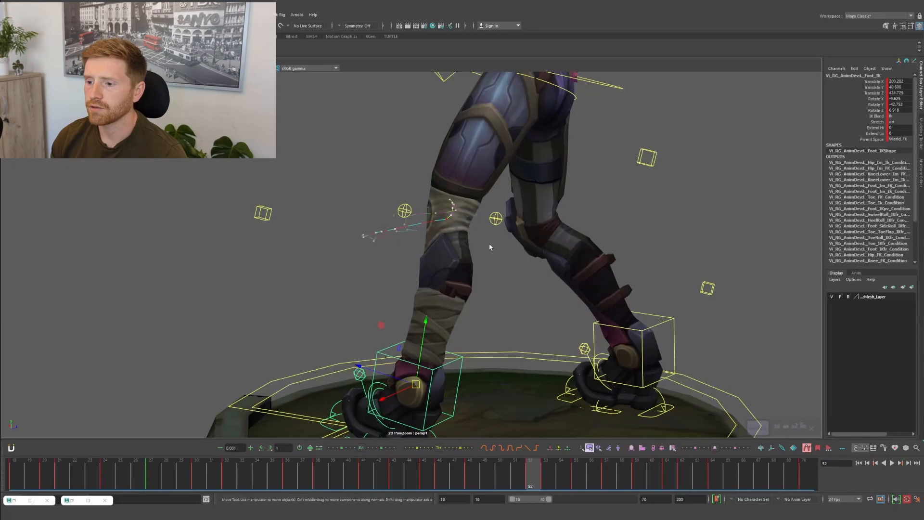
right_drag(486, 236, 646, 266)
middle_drag(645, 266, 630, 273)
drag(519, 476, 577, 465)
key(w)
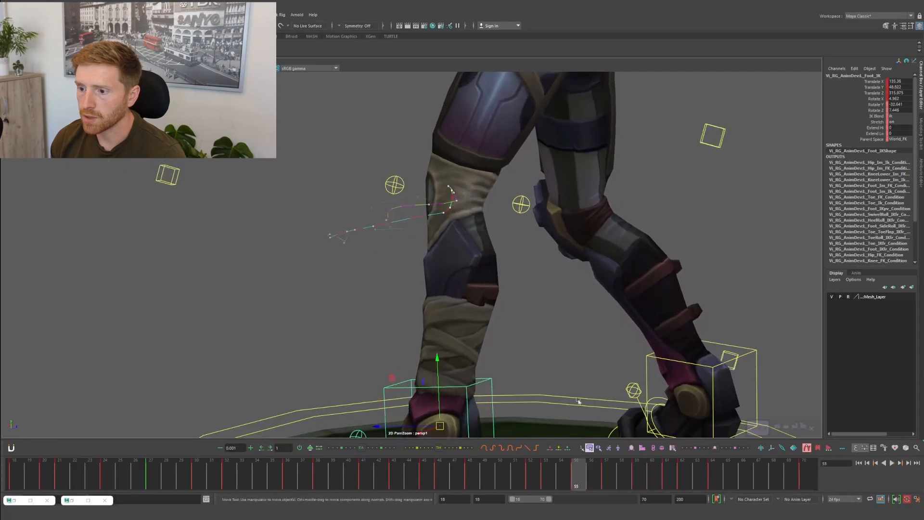
middle_drag(512, 338, 566, 236)
key(alt+v)
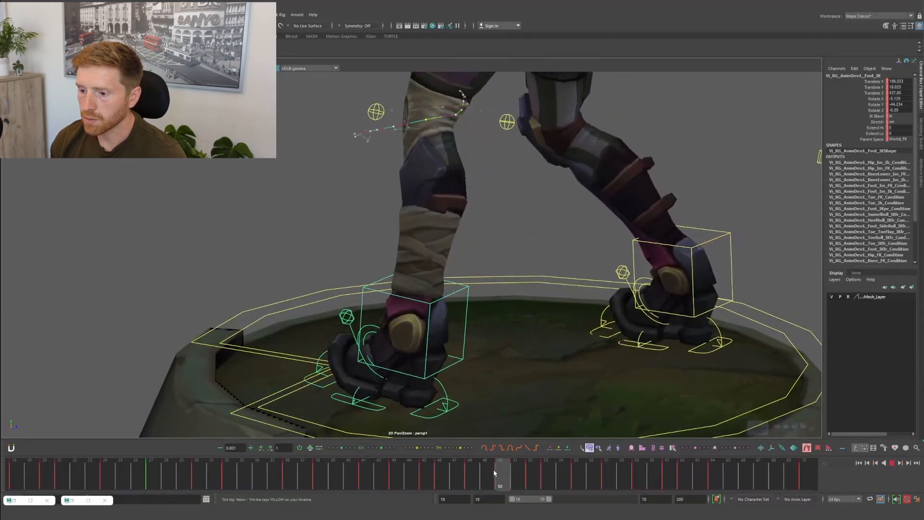
mouse_move(540, 472)
mouse_down()
mouse_move(595, 475)
mouse_move(551, 477)
mouse_move(584, 482)
mouse_up()
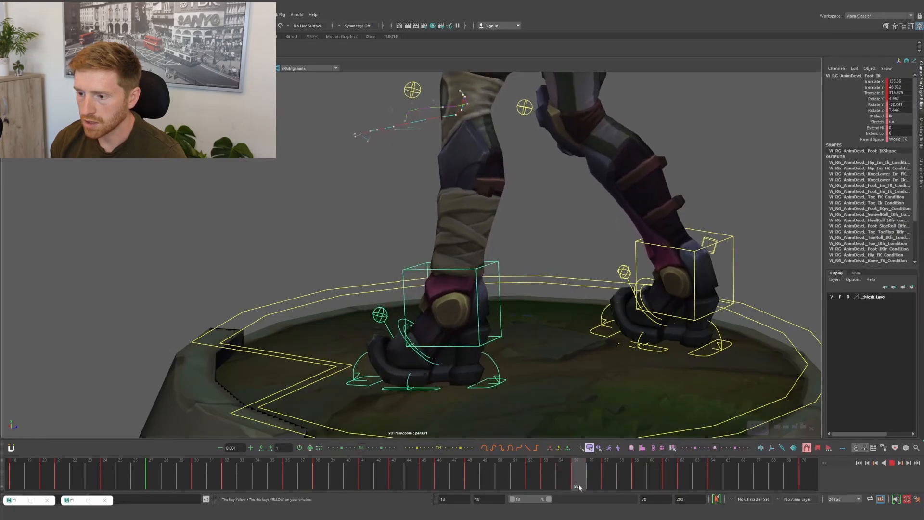
mouse_move(562, 491)
mouse_down()
mouse_move(588, 485)
mouse_move(562, 481)
mouse_move(577, 487)
mouse_up()
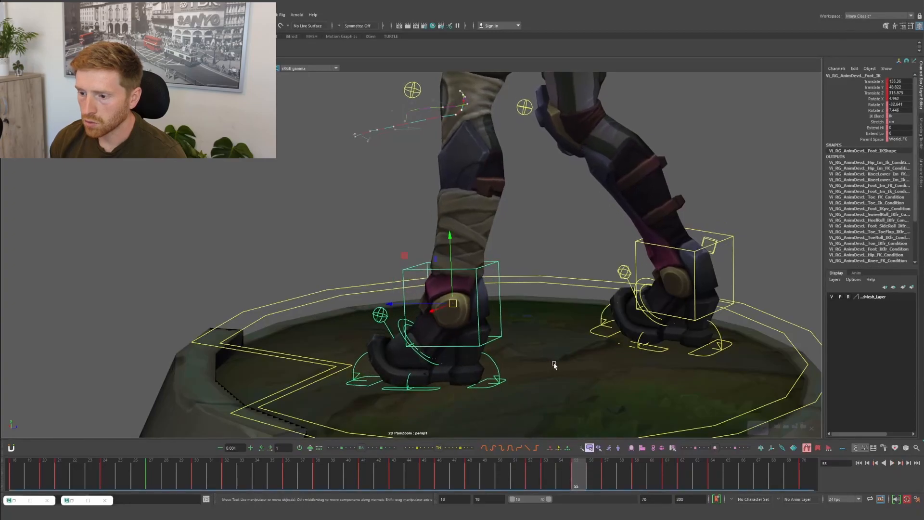
Move the front foot IK control at frame 55 to about X 132, Y 49, Z 331, comparing the leg's silhouette with frame 54
key(alt+comma)
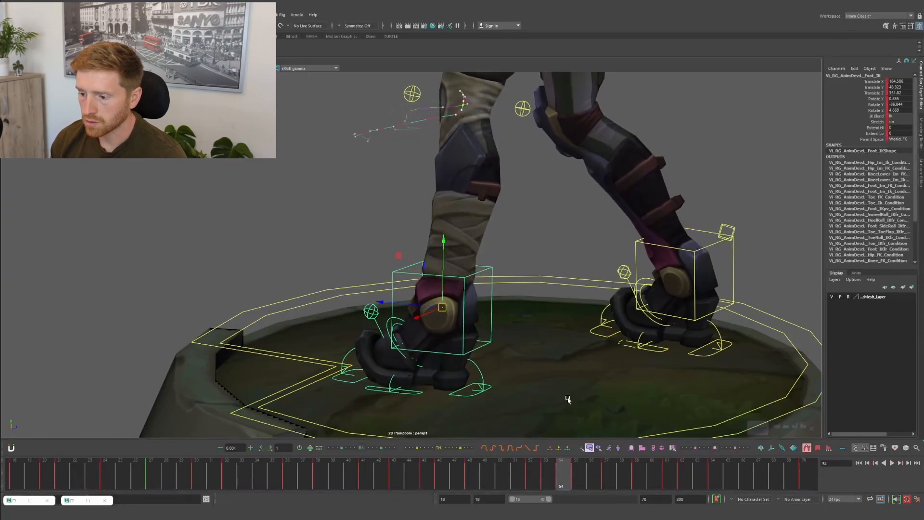
key(alt+period)
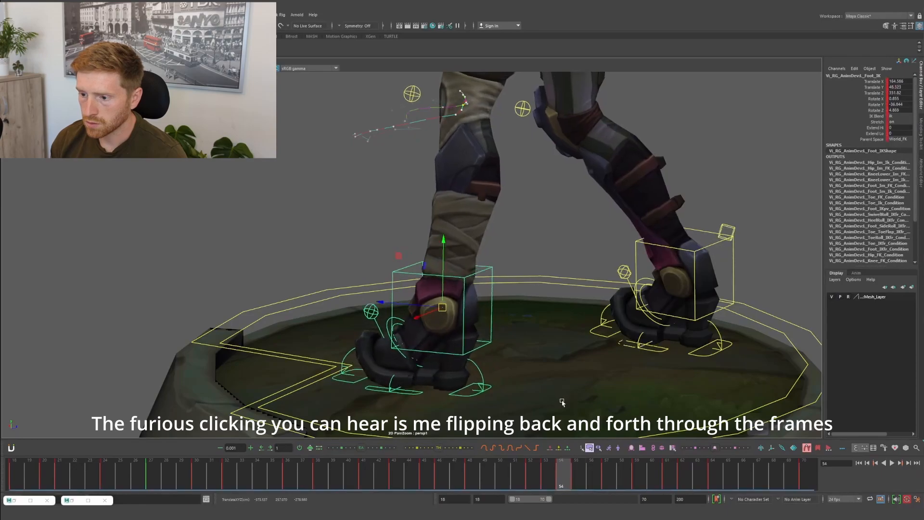
key(alt+period)
key(alt+period)
key(alt+comma)
key(alt+comma)
key(alt+comma)
key(alt+comma)
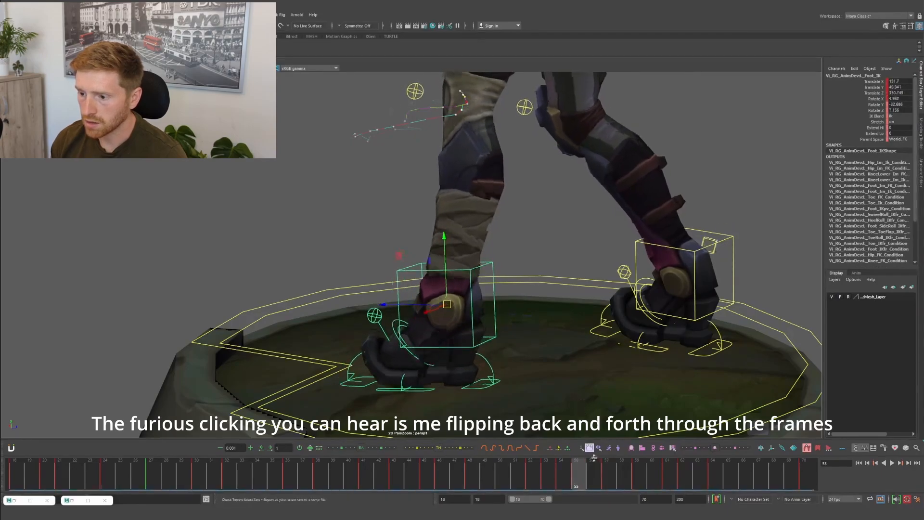
key(alt+period)
Raise the front foot IK control slightly at frame 55, to about Translate Y 51
alt+middle_drag(568, 177, 557, 287)
scroll(492, 240, down, 1)
alt+middle_drag(492, 241, 497, 300)
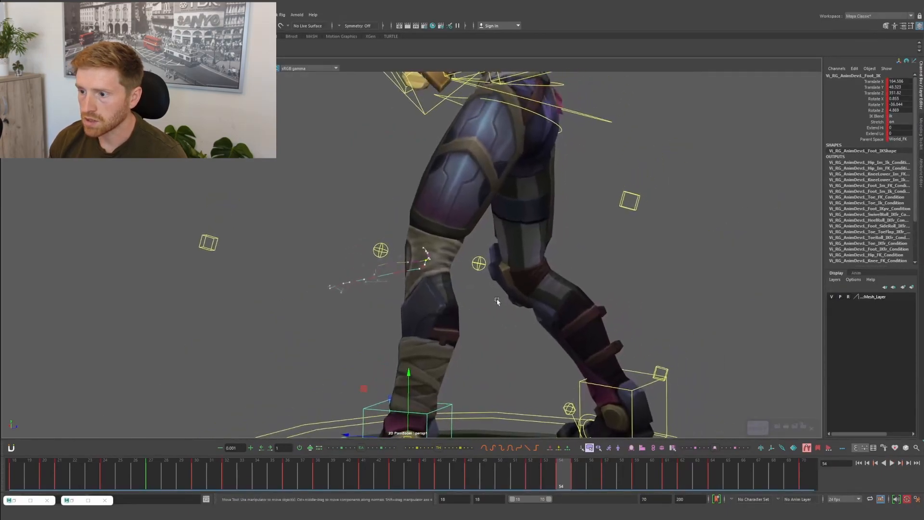
drag(560, 474, 579, 481)
alt+middle_drag(515, 426, 512, 372)
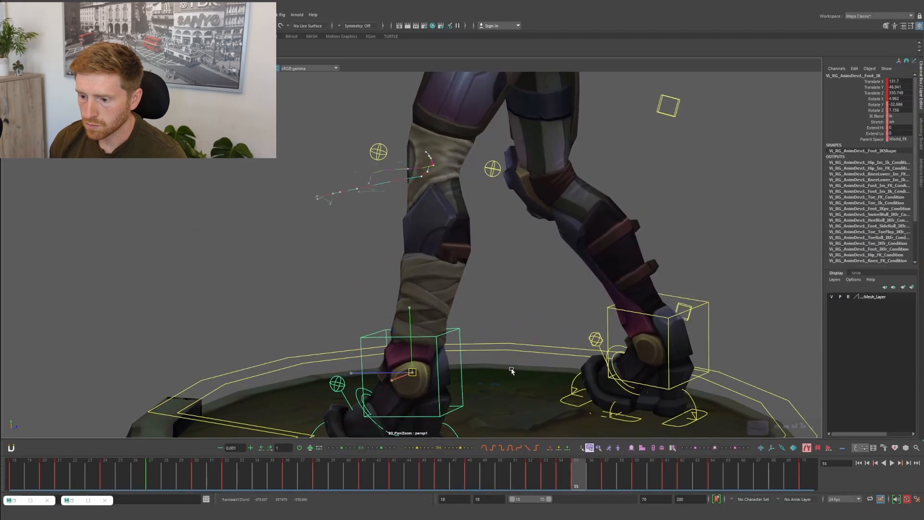
alt+right_drag(516, 355, 462, 308)
alt+middle_drag(491, 313, 489, 346)
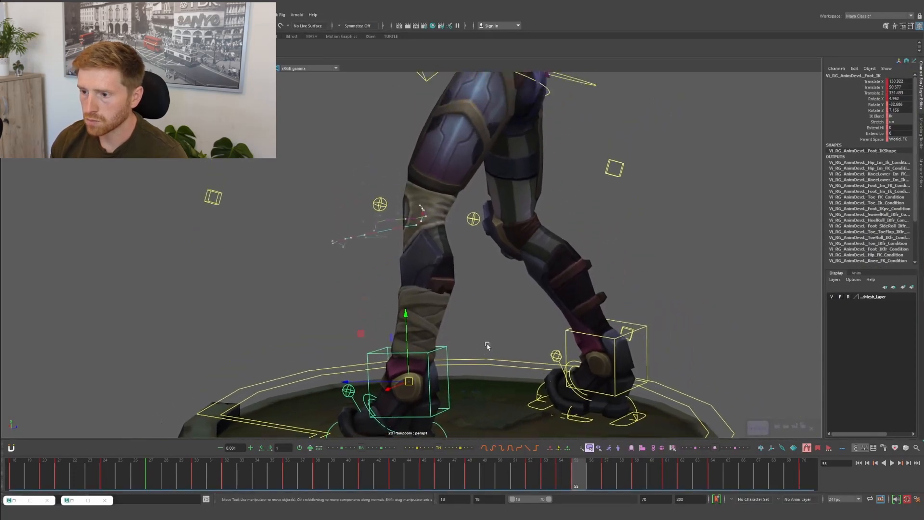
Flip back and forth through the frames around 55 and play the animation to examine the front leg's spacing
key(comma)
key(comma)
key(comma)
key(period)
key(period)
key(period)
key(alt+comma)
key(alt+comma)
key(alt+comma)
key(alt+comma)
key(alt+comma)
key(alt+period)
key(alt+period)
key(alt+period)
key(alt+period)
key(alt+period)
key(alt+period)
key(alt+period)
key(alt+v)
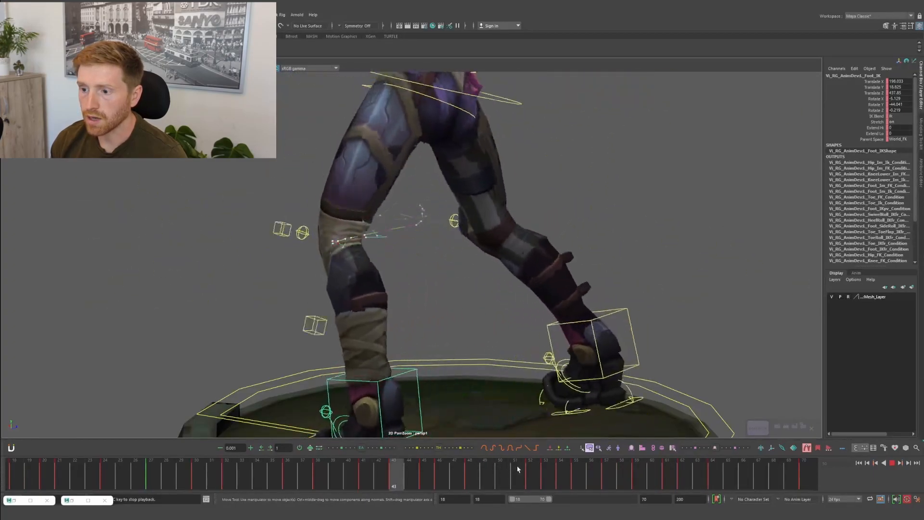
Nudge the front foot IK control at frame 54 to even out the leg's spacing against the neighbouring frames
mouse_move(566, 477)
mouse_down()
mouse_move(553, 480)
mouse_move(640, 464)
mouse_move(534, 471)
mouse_move(563, 476)
mouse_up()
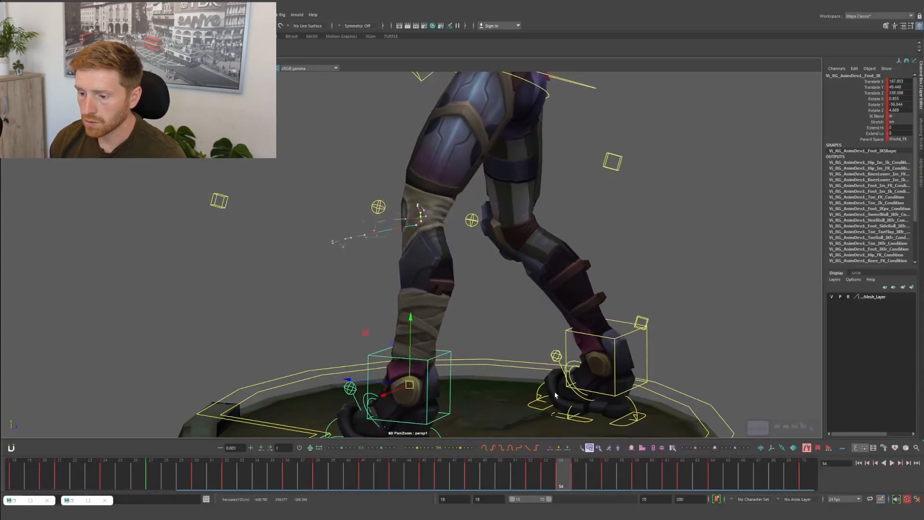
key(alt+comma)
key(alt+comma)
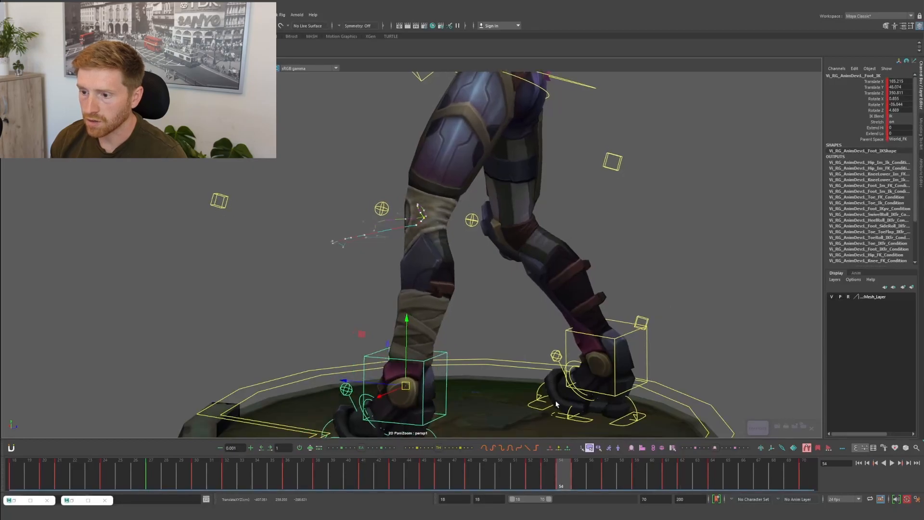
Readjust the front foot IK control at frame 55 to about X 133, Y 49, Z 325, comparing it with frame 54
key(alt+comma)
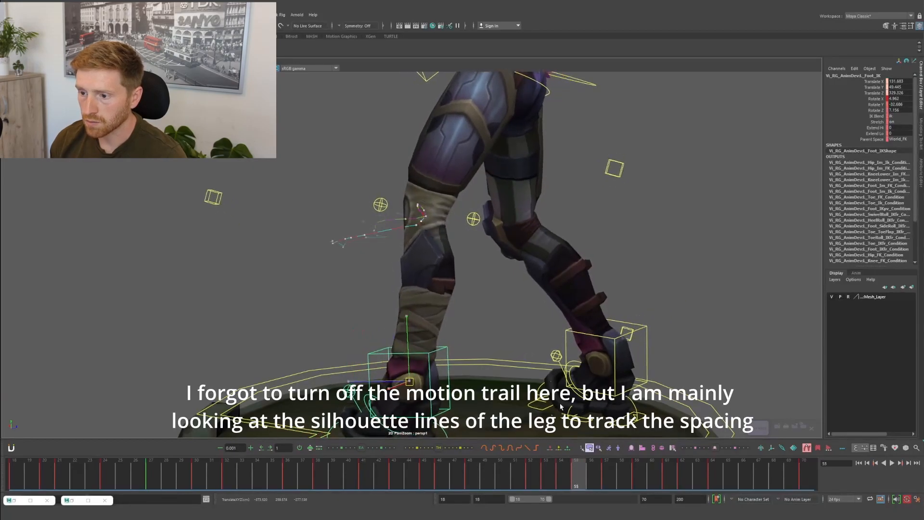
key(alt+v)
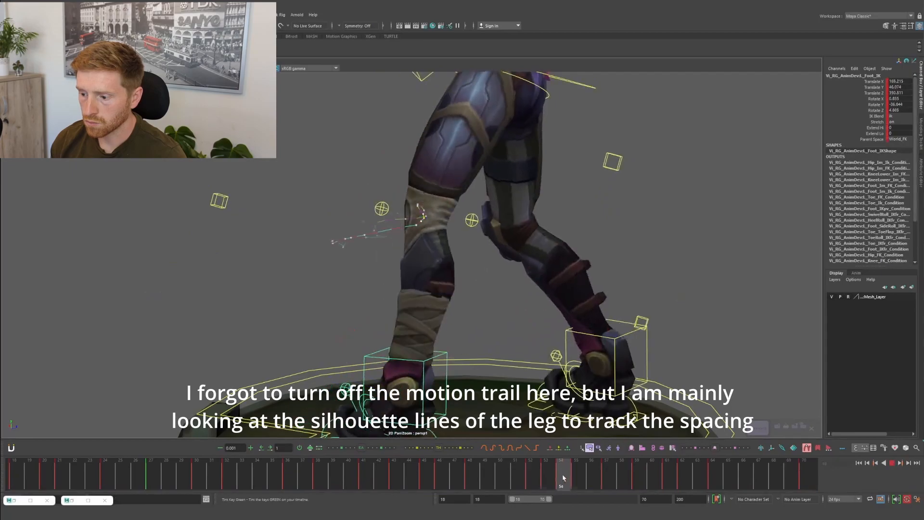
key(alt+comma)
key(w)
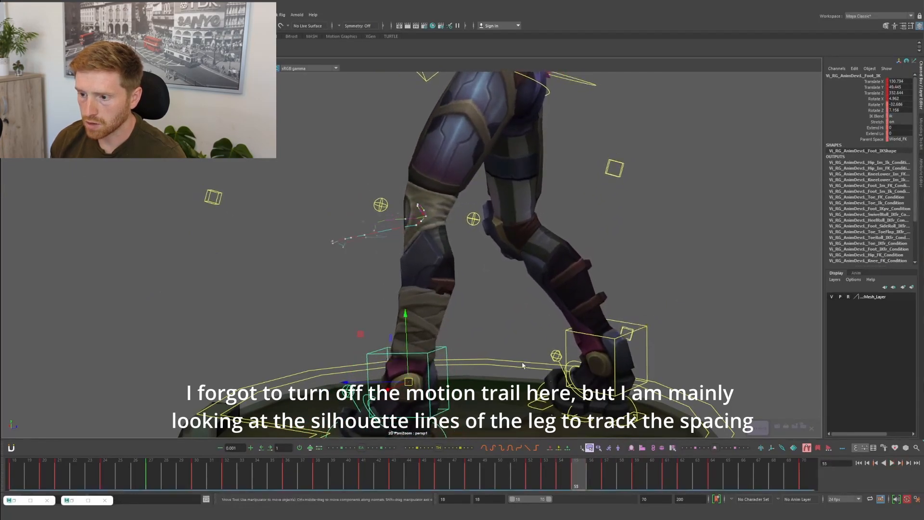
drag(610, 477, 571, 477)
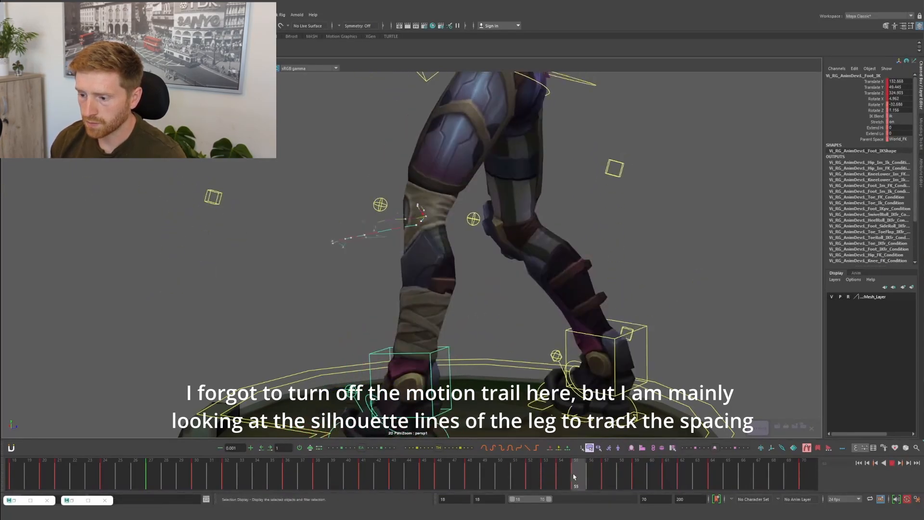
Refine the front foot IK control's position around frame 58 and check the leg's motion across frames 53 to 61
drag(637, 476, 554, 477)
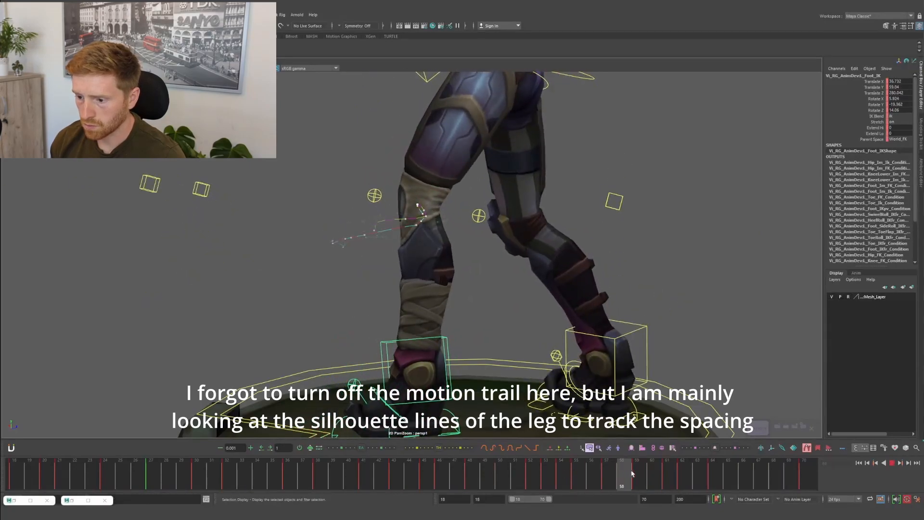
drag(637, 477, 667, 477)
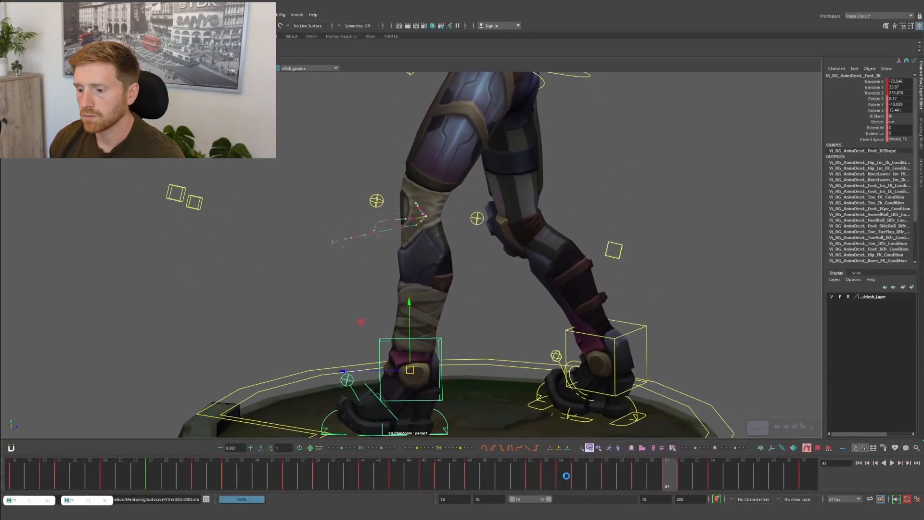
click(565, 475)
key(alt+v)
click(547, 483)
key(alt+v)
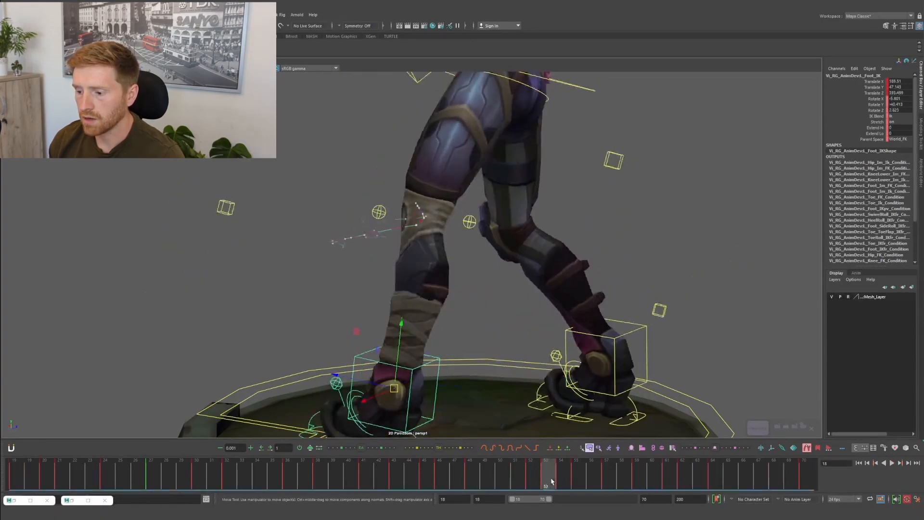
drag(550, 481, 597, 479)
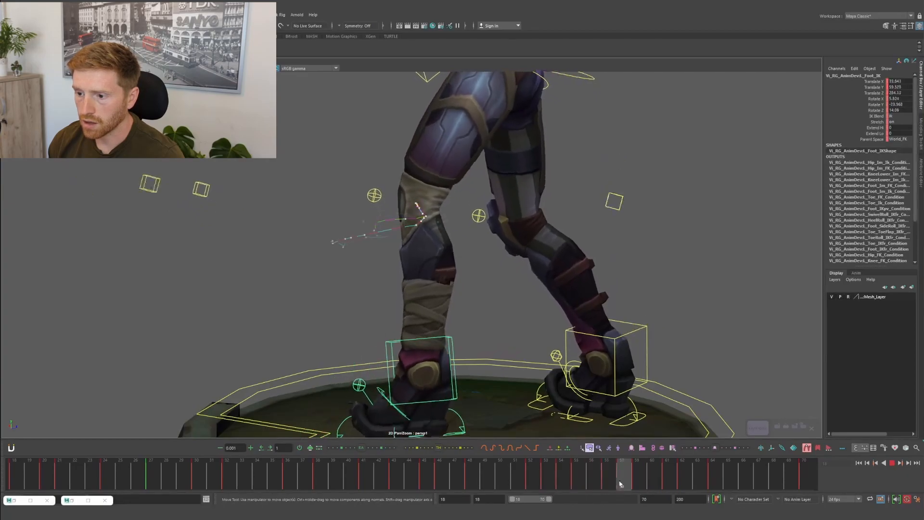
drag(583, 483, 561, 483)
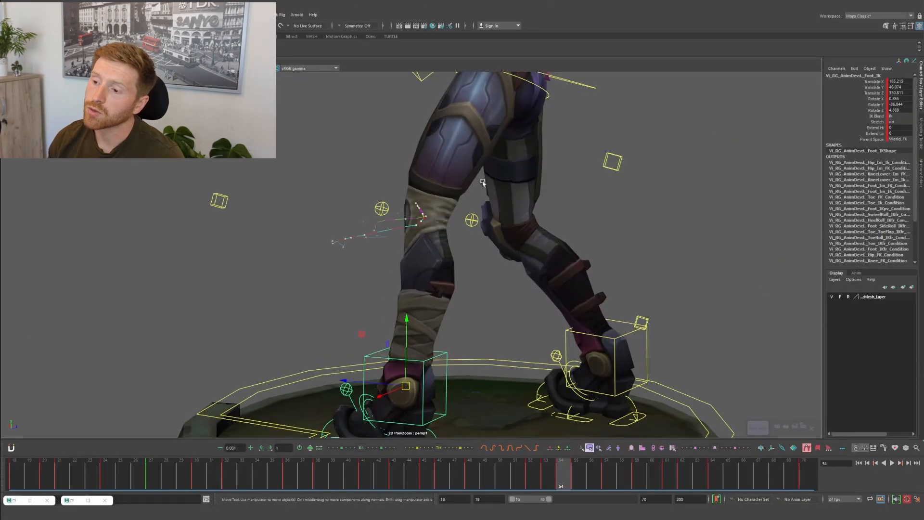
Nudge the front foot IK control at frame 62 to about X -96, Y 14, comparing the pose with frame 61
drag(552, 474, 683, 470)
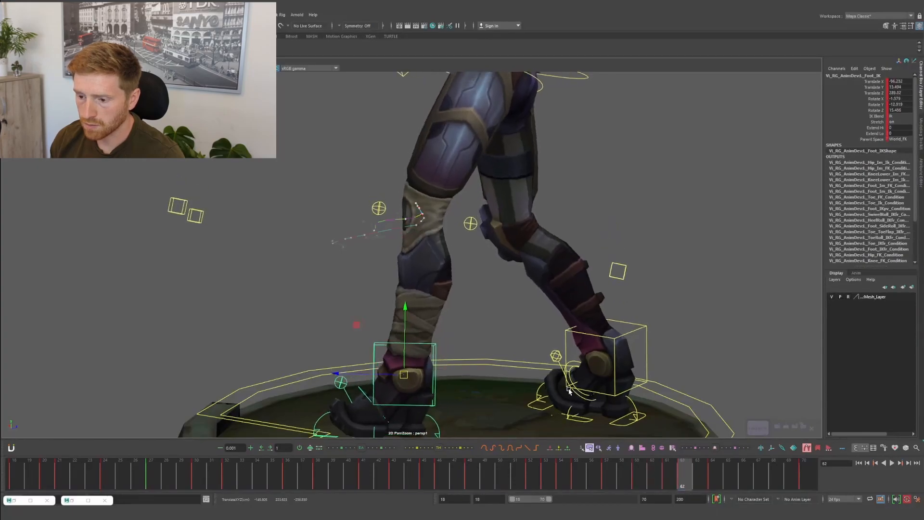
key(alt+comma)
key(alt+period)
key(alt+period)
key(alt+period)
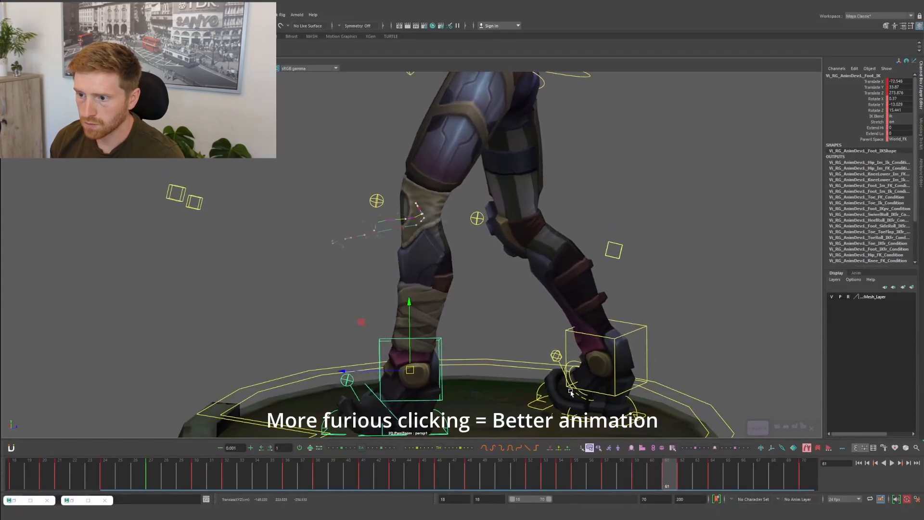
key(alt+comma)
key(alt+period)
key(alt+period)
key(alt+comma)
key(alt+comma)
key(alt+period)
key(alt+period)
key(alt+comma)
key(alt+period)
key(alt+period)
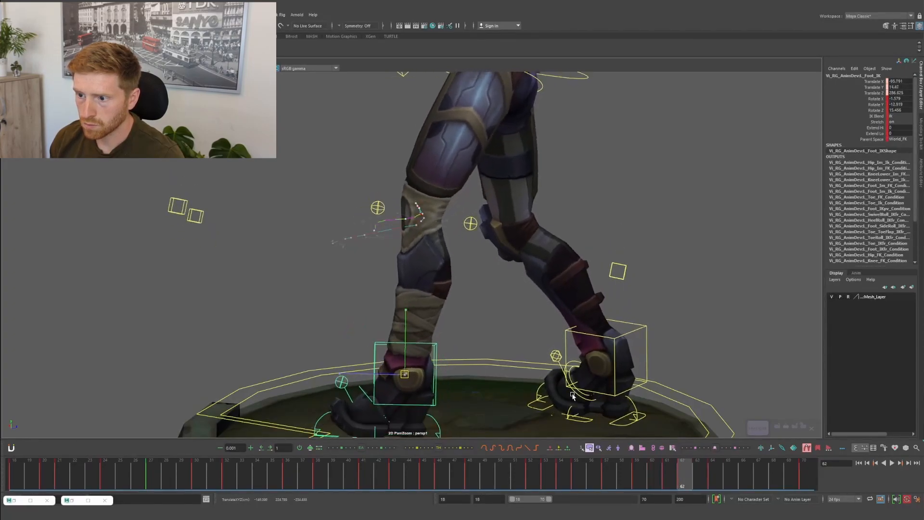
Readjust the front foot IK control at frame 61 to about X -73, Y 35, Z 274, and play the animation
key(alt+comma)
key(alt+comma)
key(alt+period)
key(alt+period)
key(alt+period)
key(alt+period)
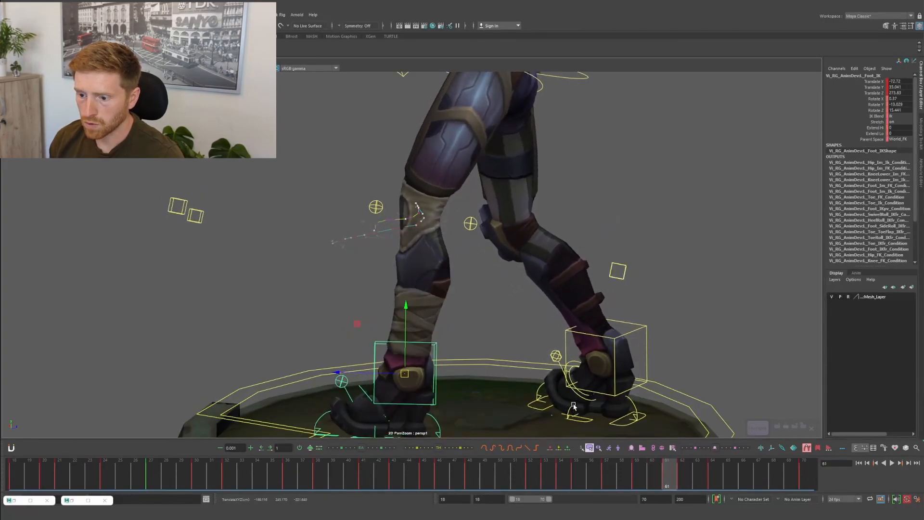
key(alt+v)
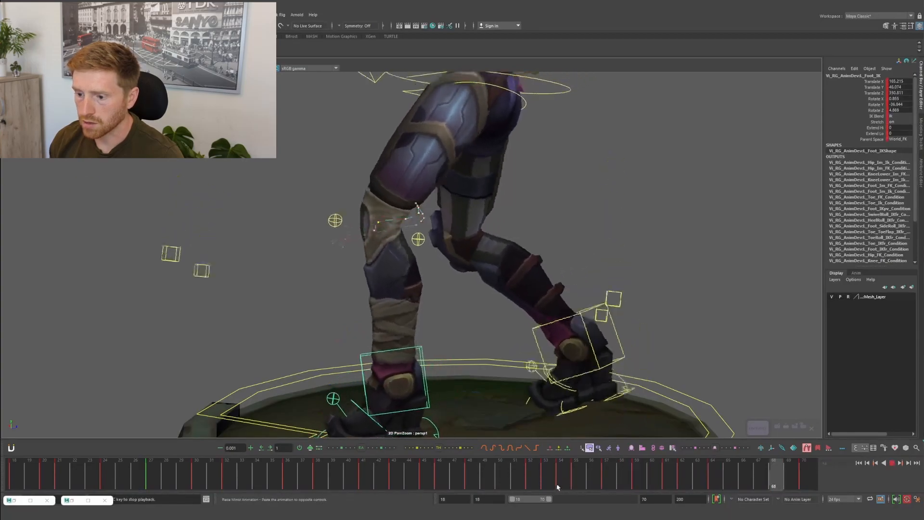
Raise the front foot IK control to about Y 17 at frame 62 and about Y 40 at frame 61, comparing both frames
drag(624, 478, 652, 474)
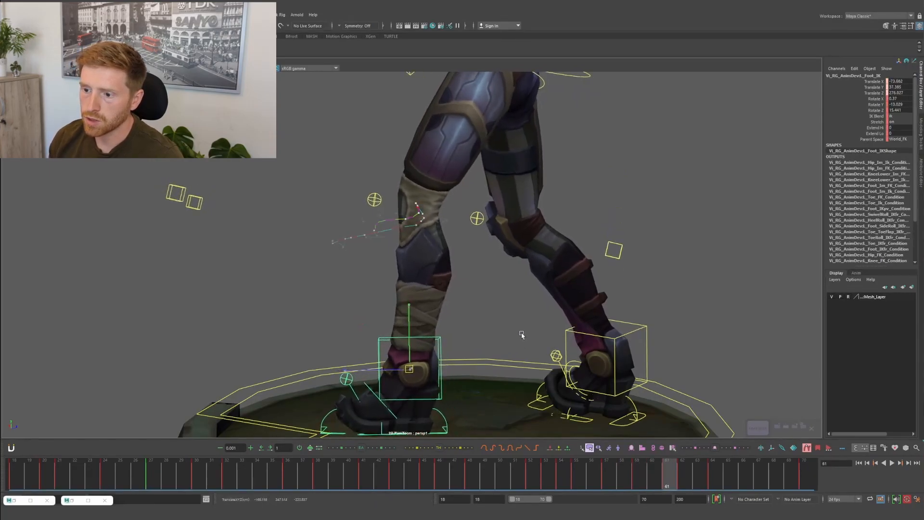
key(alt+period)
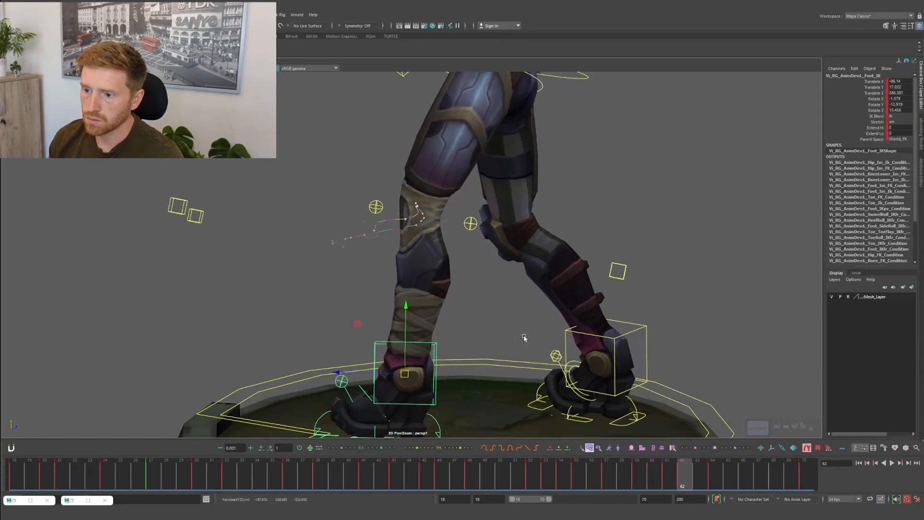
key(alt+comma)
key(alt+comma)
key(alt+period)
key(alt+period)
key(alt+period)
key(alt+period)
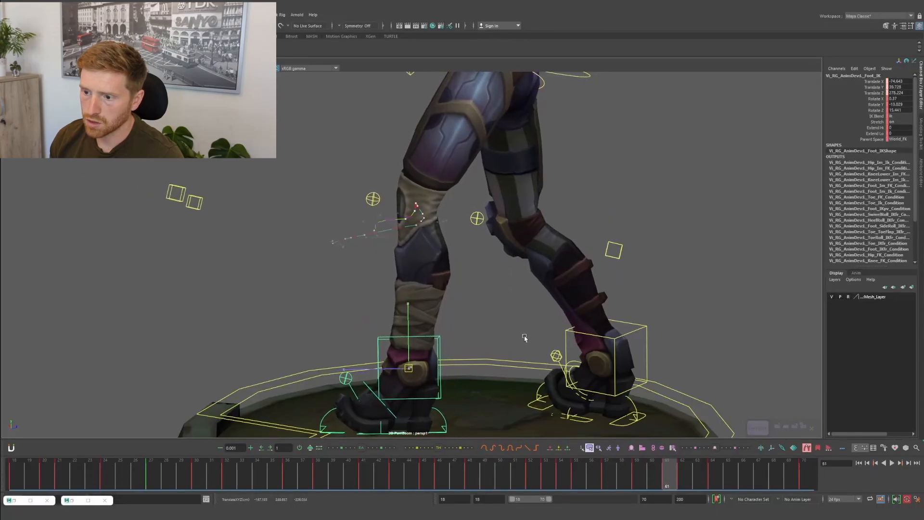
Flip back and forth through frames 57 to 62 to examine the front knee's spacing
key(alt+comma)
key(alt+comma)
key(alt+comma)
key(alt+comma)
key(alt+period)
key(alt+period)
key(alt+period)
key(alt+period)
key(alt+period)
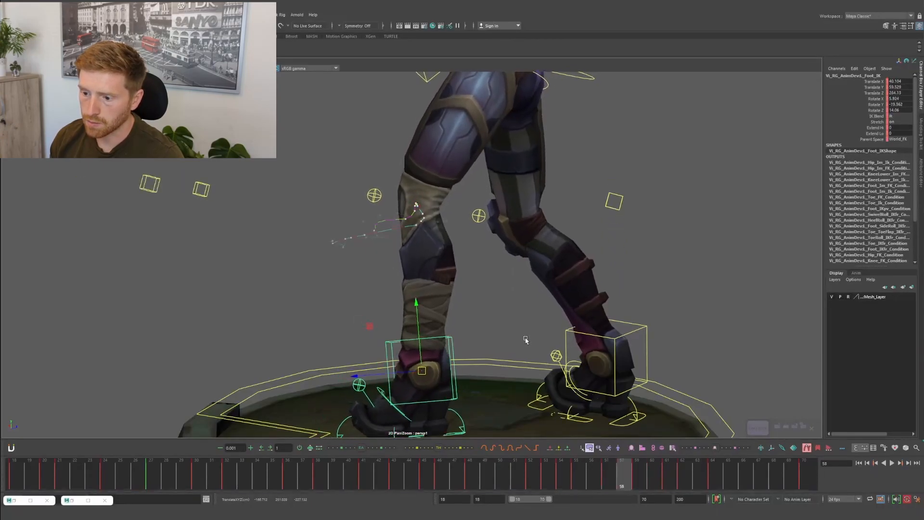
key(alt+comma)
key(alt+comma)
key(alt+comma)
key(alt+comma)
key(alt+comma)
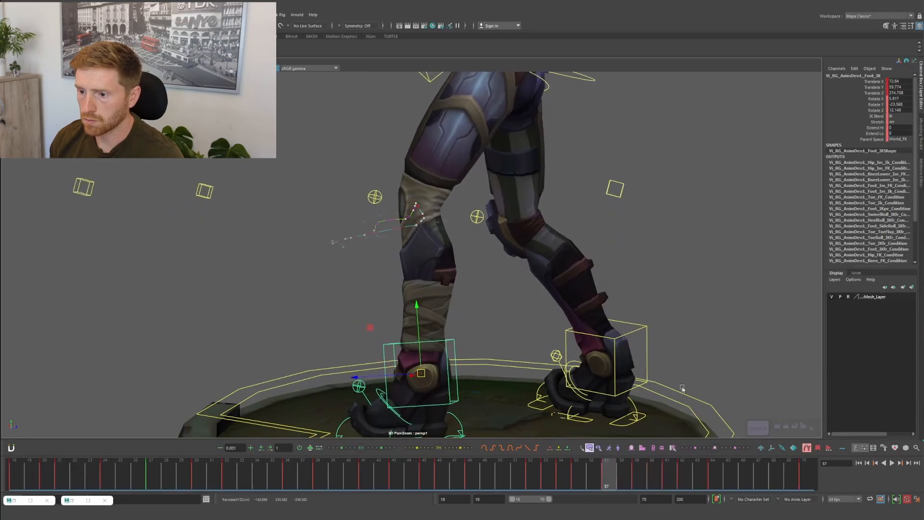
Remove the motion trail from the front knee and play the animation
click(758, 427)
drag(530, 469, 632, 472)
click(496, 483)
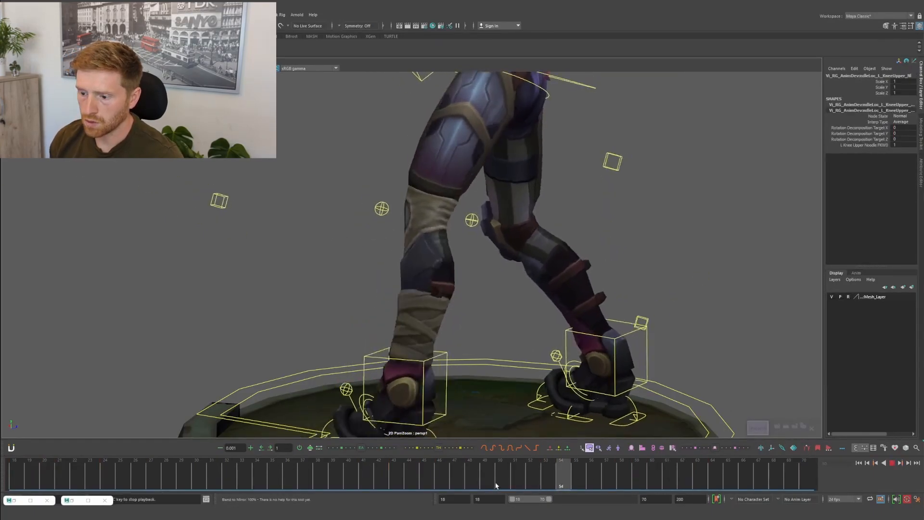
Play and scrub through the frames between 50 and 64 to examine the front leg's motion
click(506, 479)
key(alt+v)
click(545, 474)
key(alt+v)
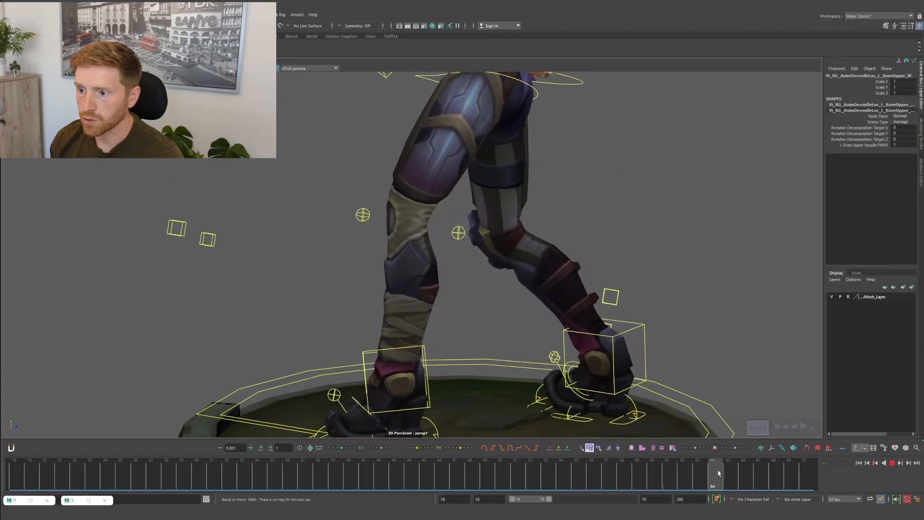
click(622, 471)
mouse_move(672, 469)
mouse_down()
mouse_move(698, 467)
mouse_move(608, 475)
mouse_move(681, 470)
mouse_up()
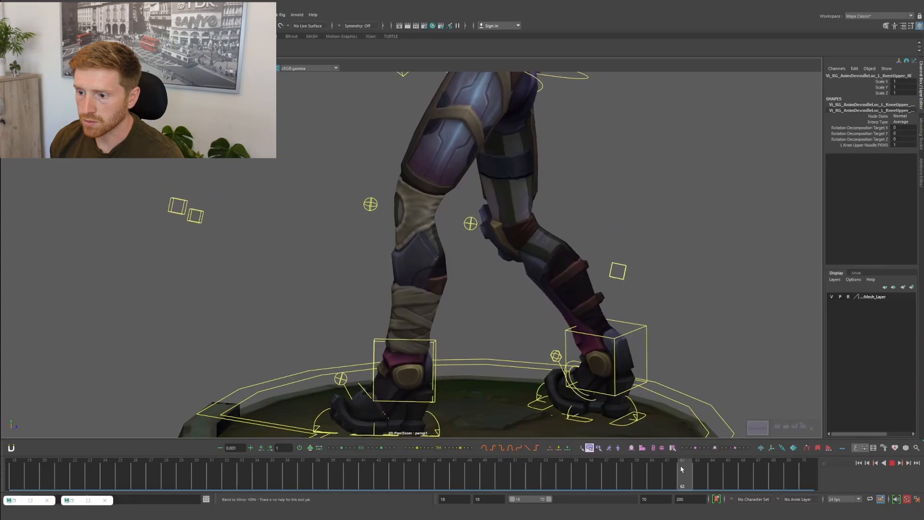
mouse_move(612, 479)
mouse_down()
mouse_move(581, 476)
mouse_move(641, 474)
mouse_up()
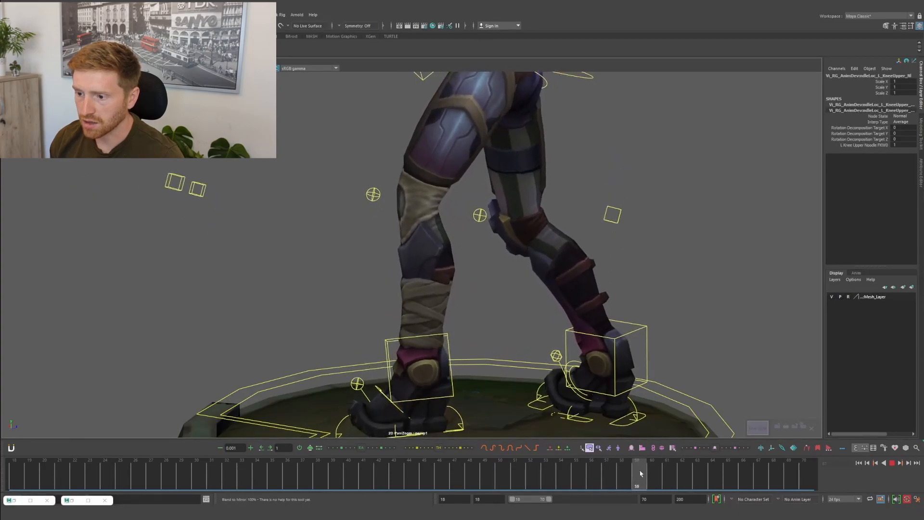
Open the front foot IK control's Rotate Y curve in the Graph Editor and examine its keys around frame 48
click(449, 337)
key(g)
click(533, 144)
alt+middle_drag(854, 189, 732, 181)
scroll(723, 184, up, 4)
key(comma)
key(comma)
key(comma)
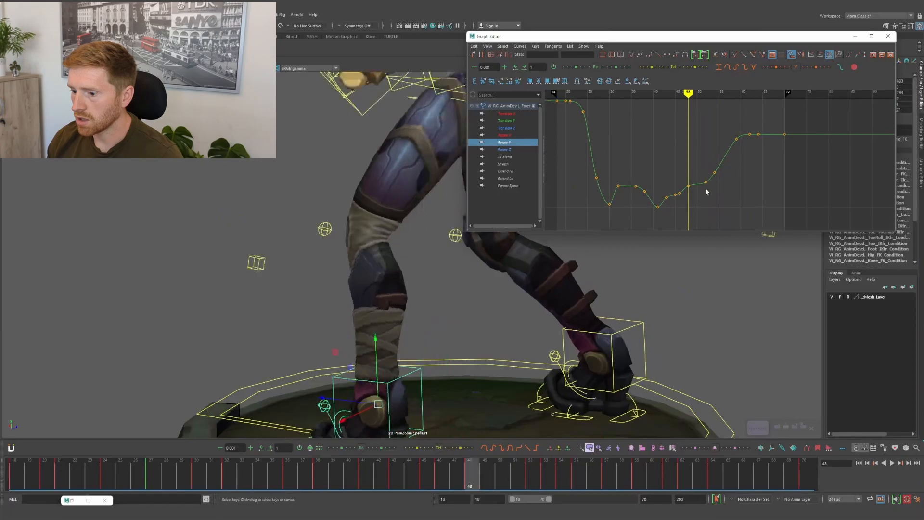
key(period)
key(period)
key(comma)
key(g)
Lower the front foot control's Rotate X key at frame 54 in the Graph Editor and play the result
drag(533, 474, 563, 474)
key(g)
click(506, 150)
click(506, 136)
scroll(723, 204, up, 3)
drag(698, 170, 714, 193)
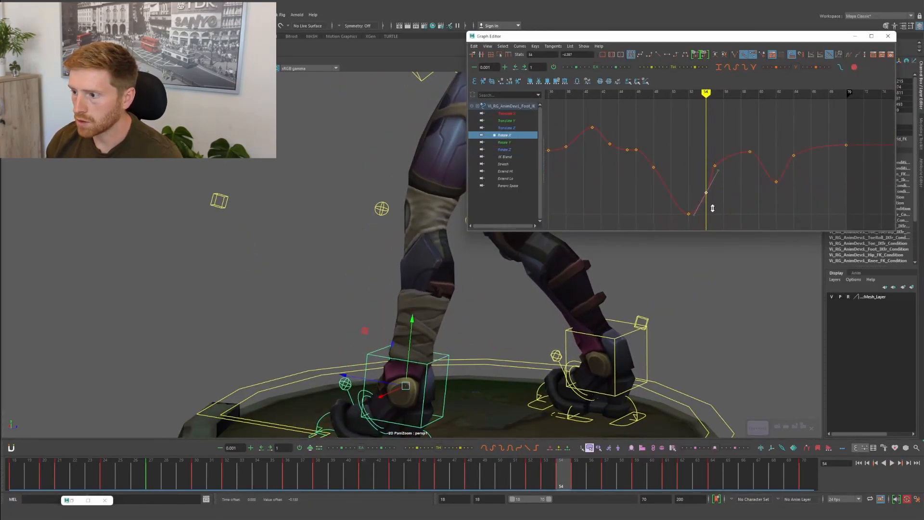
click(855, 37)
key(alt+v)
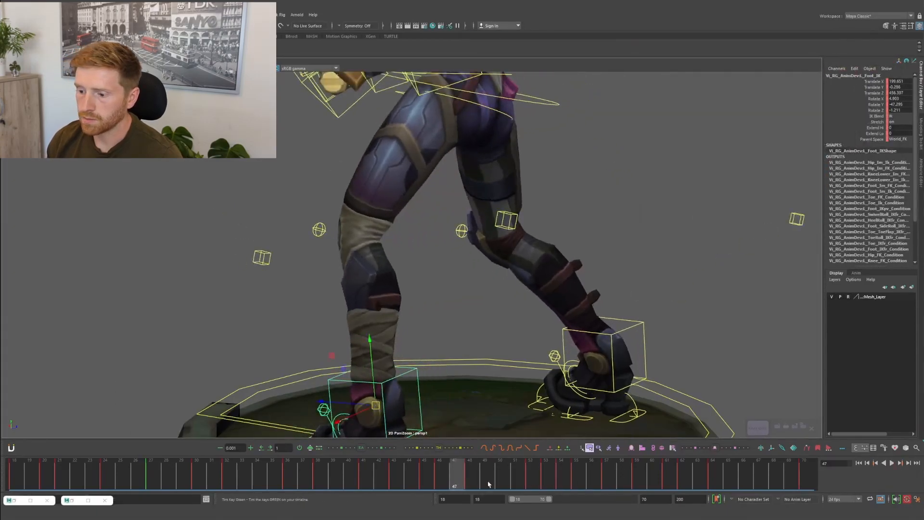
Limit the playback range to frames 42 to 66 and nudge the front foot IK control at frame 61 to about X -75, Y 41, Z 279
drag(316, 464, 587, 435)
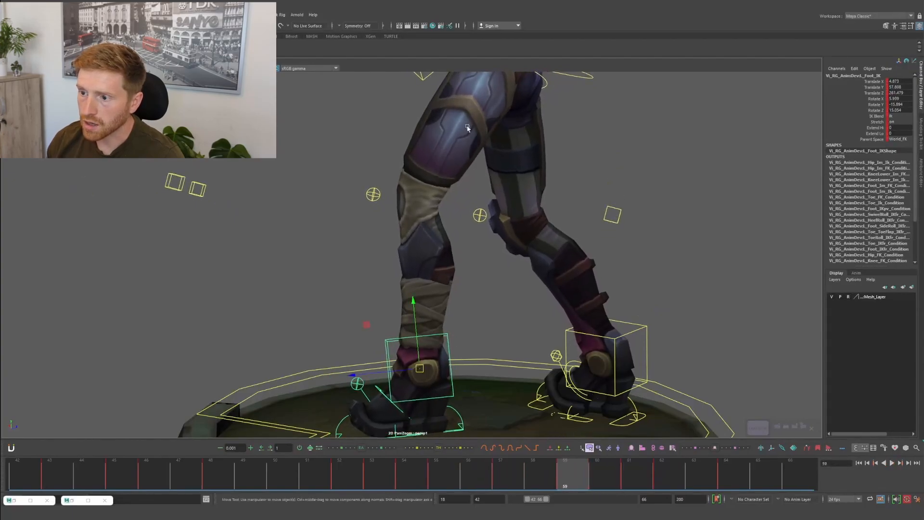
drag(580, 475, 729, 466)
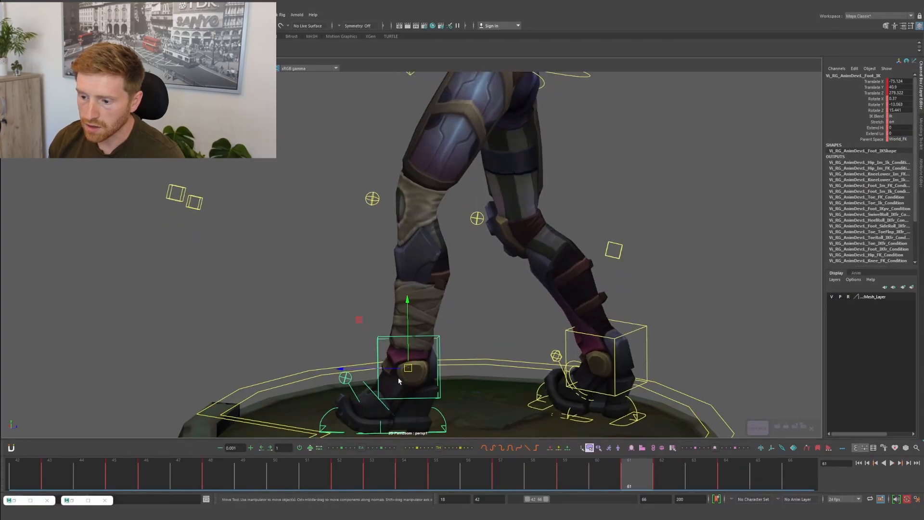
drag(346, 472, 655, 466)
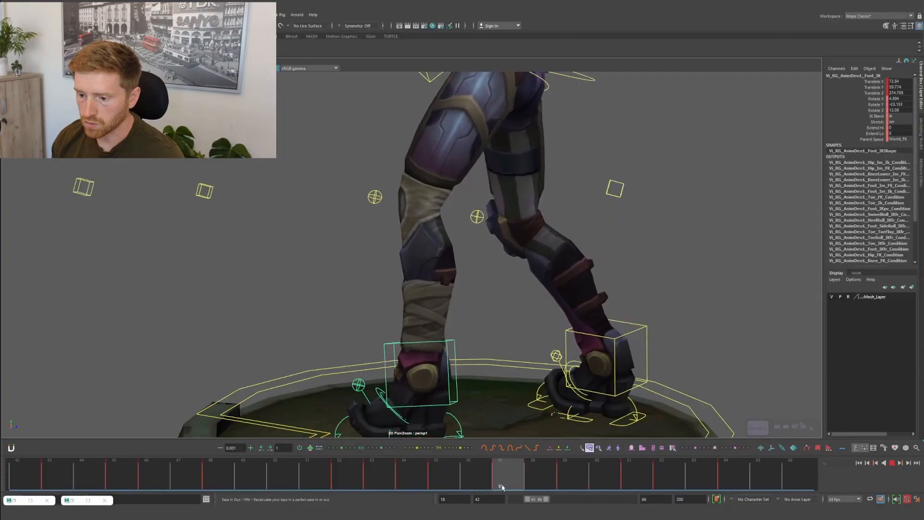
Scrub around frames 55 to 57 and play the full-character animation without controls to review the front leg
drag(505, 462, 506, 335)
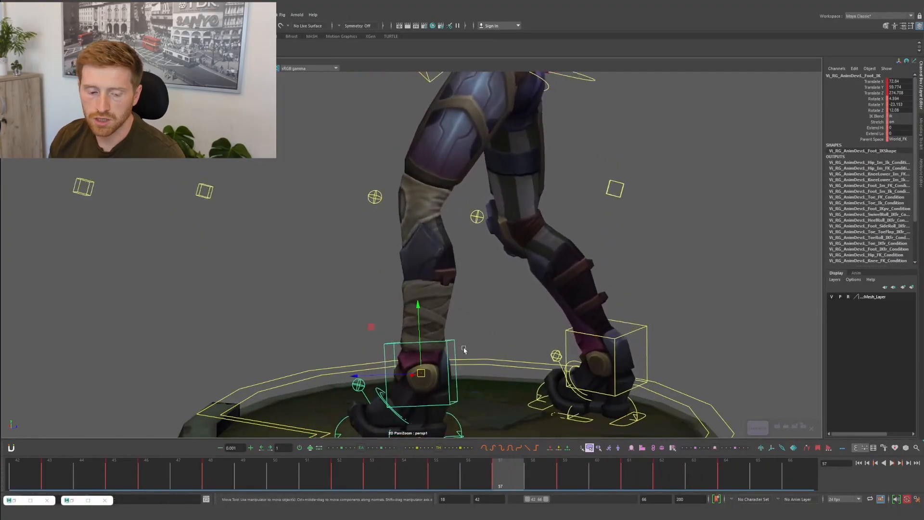
drag(386, 484, 454, 471)
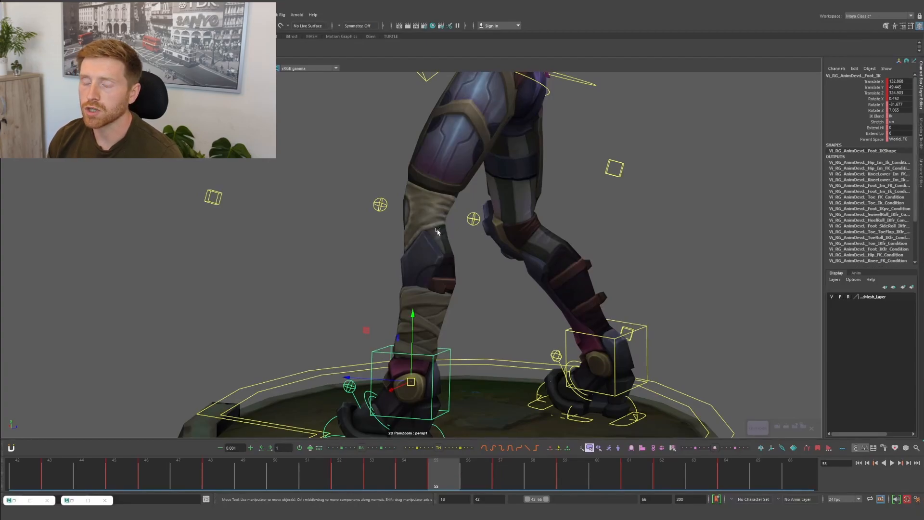
key(alt+v)
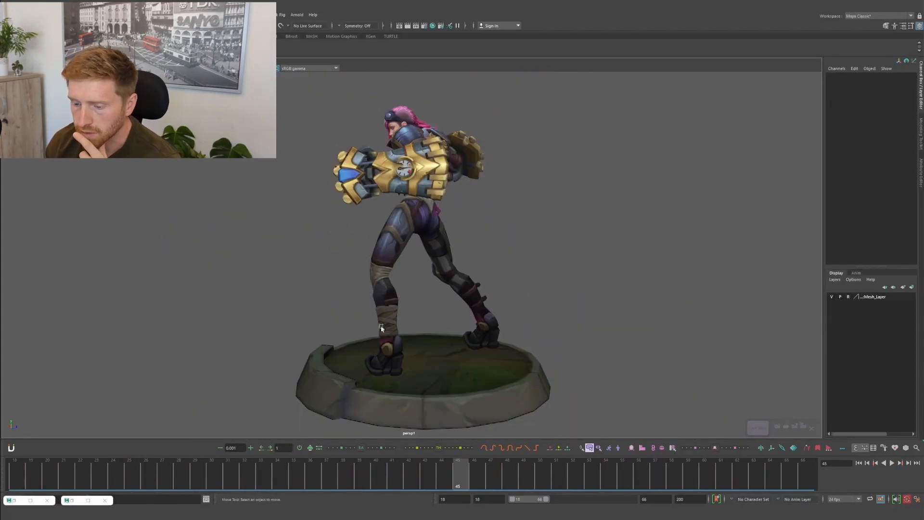
key(alt+v)
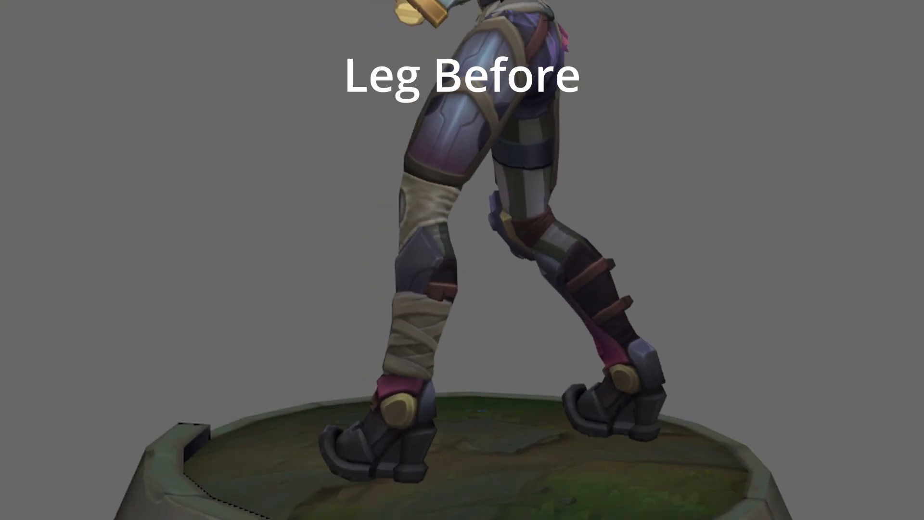